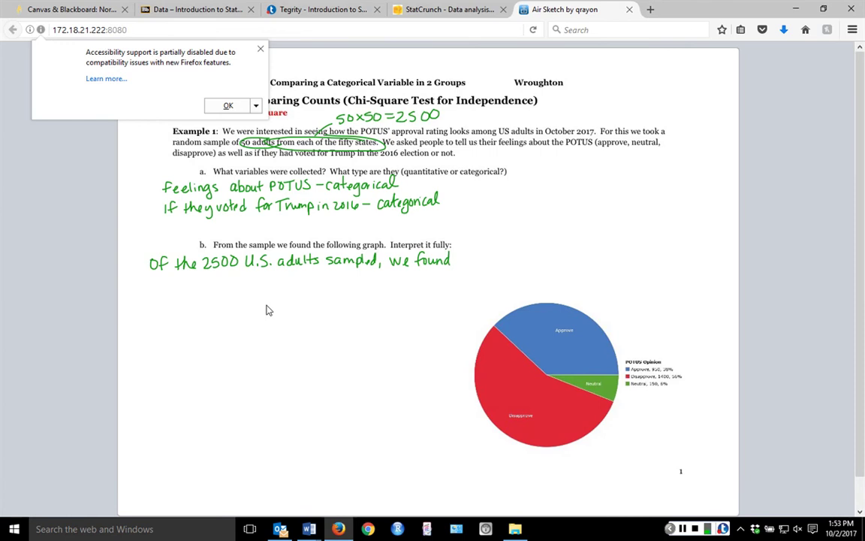
- Dismiss the browser notice, download POTUS.xlsx from the Blackboard Data page and open the downloaded file in Excel
click(261, 49)
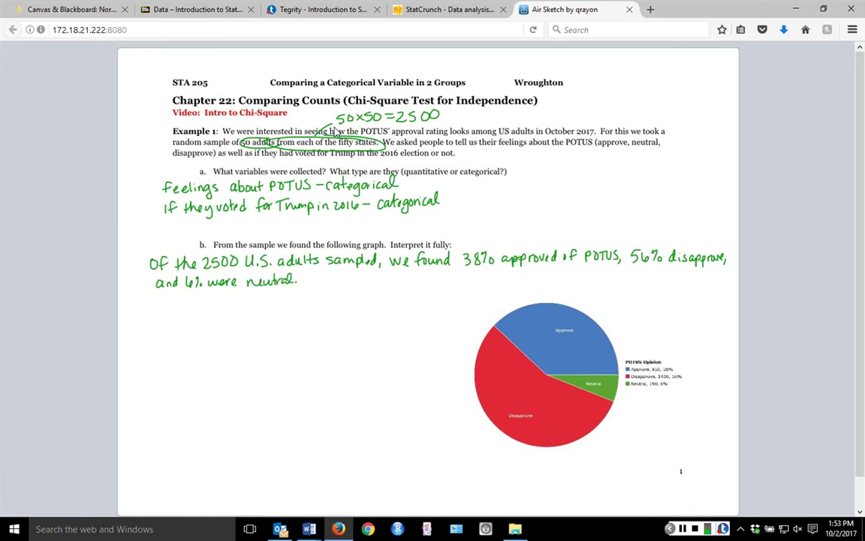
click(177, 12)
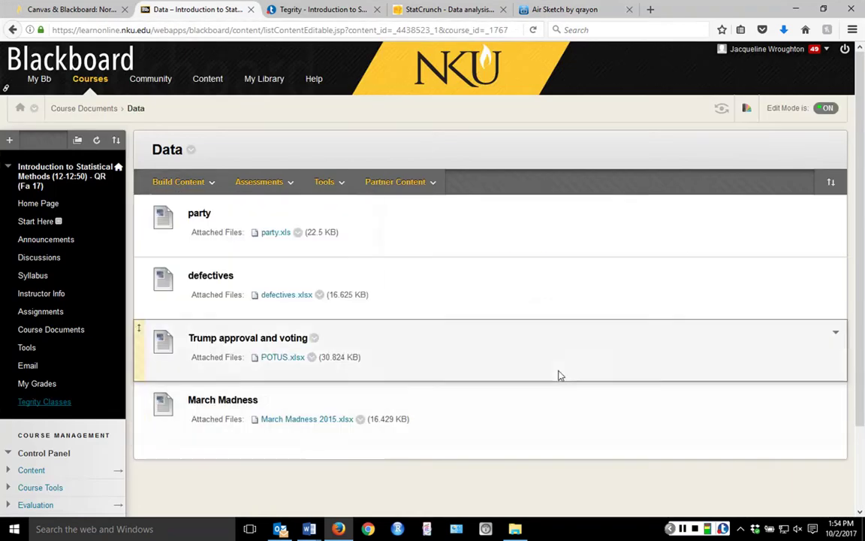
click(292, 359)
click(308, 233)
click(461, 291)
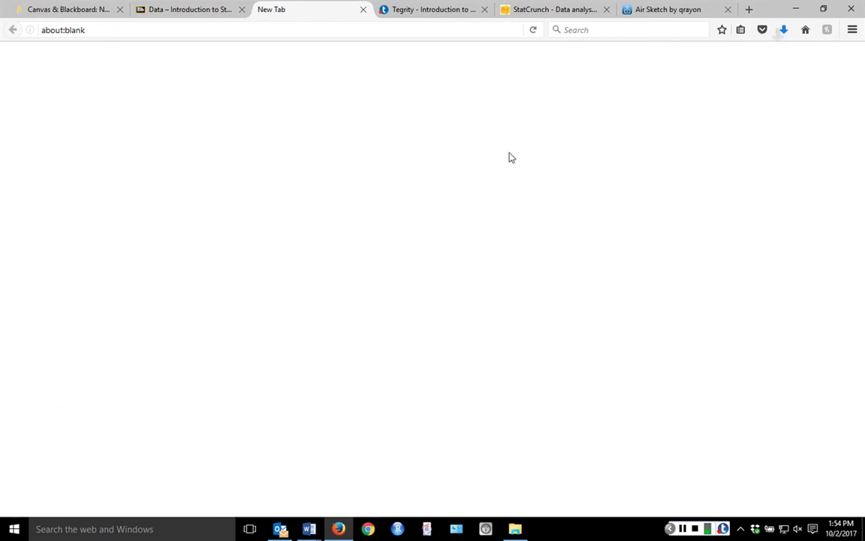
click(785, 30)
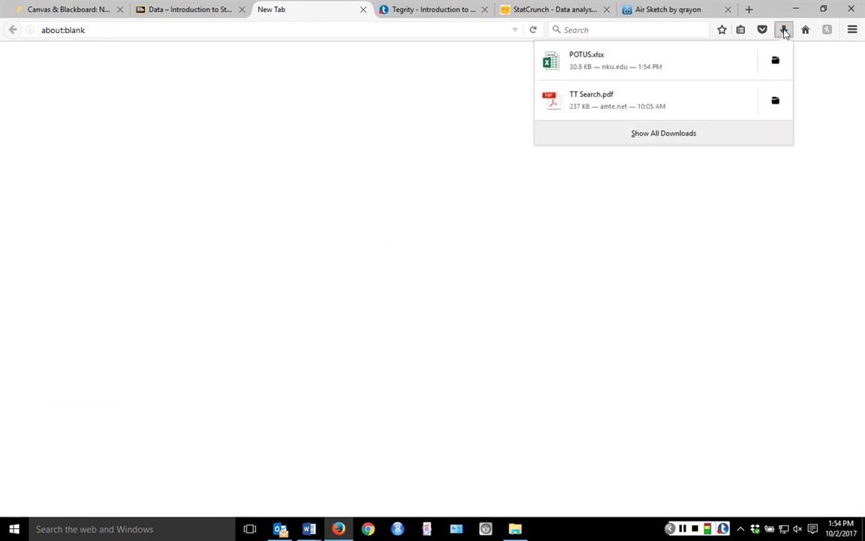
click(661, 66)
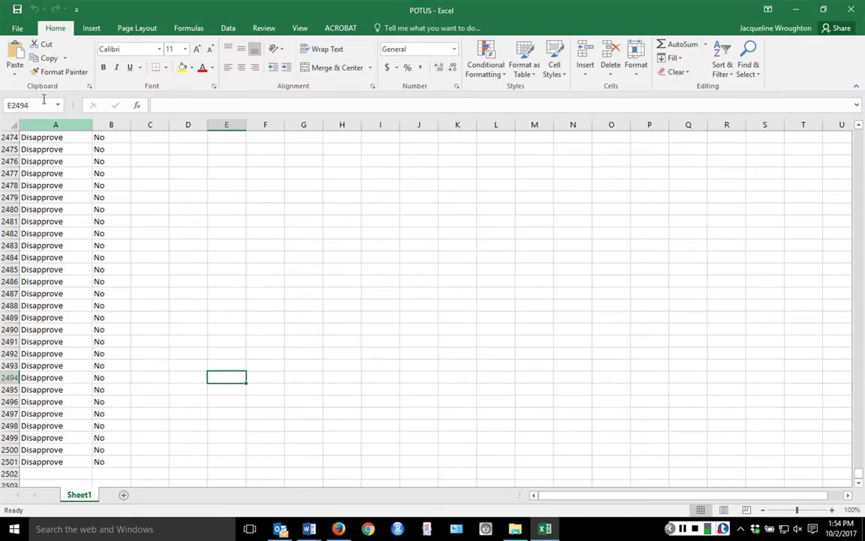
click(17, 30)
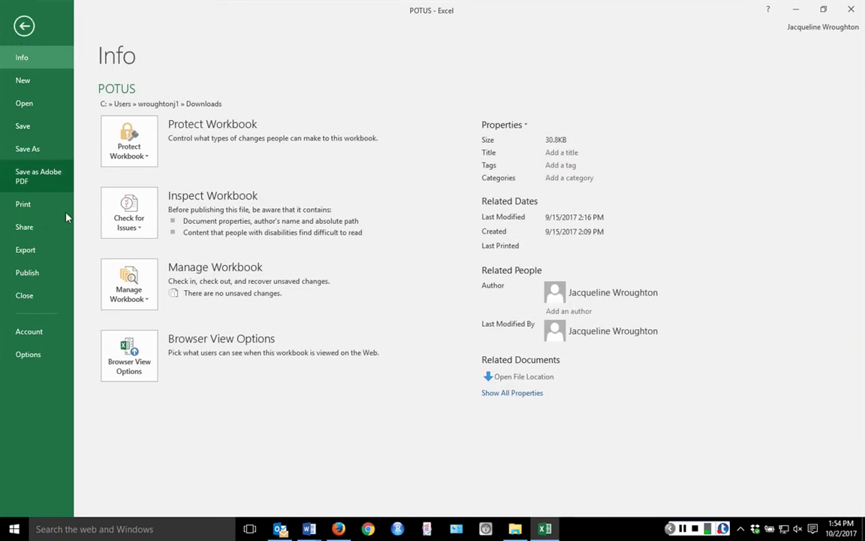
click(25, 27)
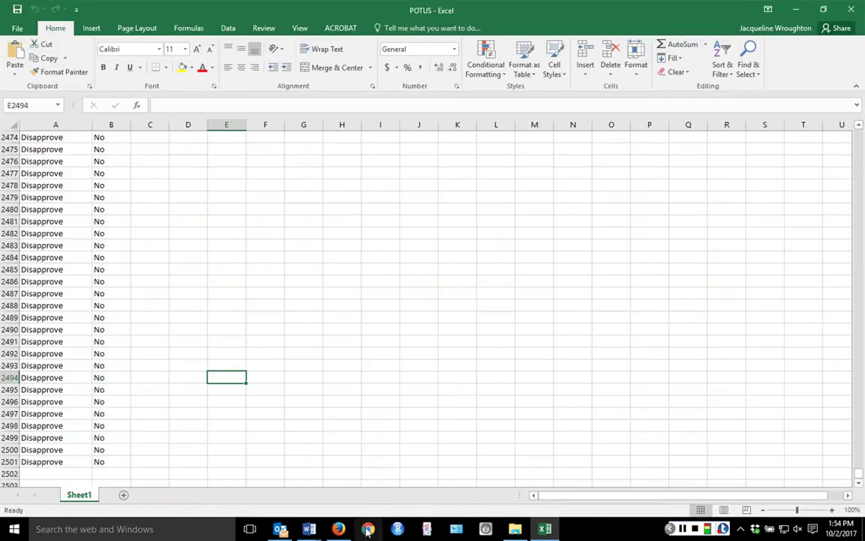
- Switch to StatCrunch in Firefox and open the My StatCrunch page for loading a data file from the computer
click(338, 529)
click(543, 10)
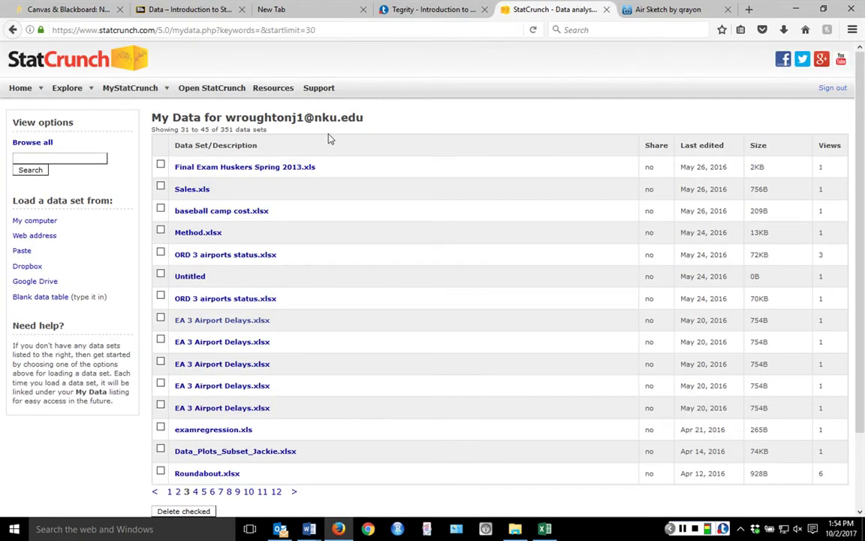
click(14, 89)
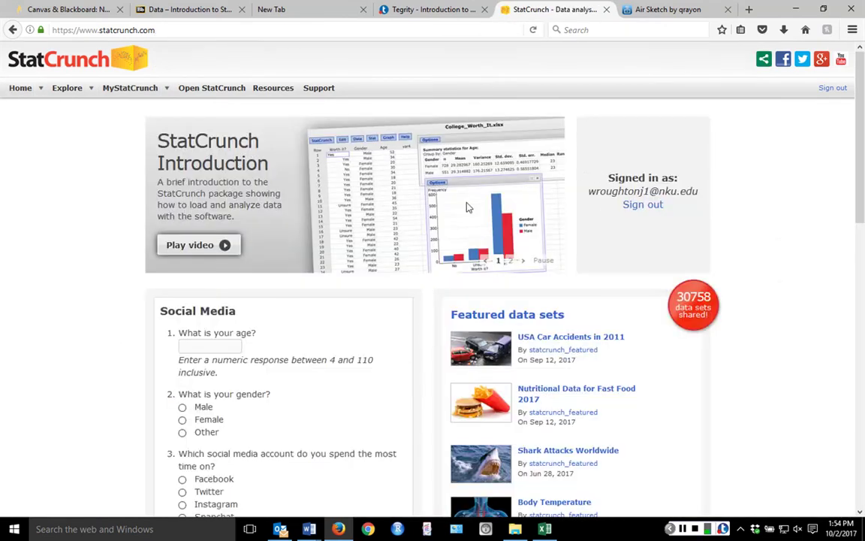
click(67, 90)
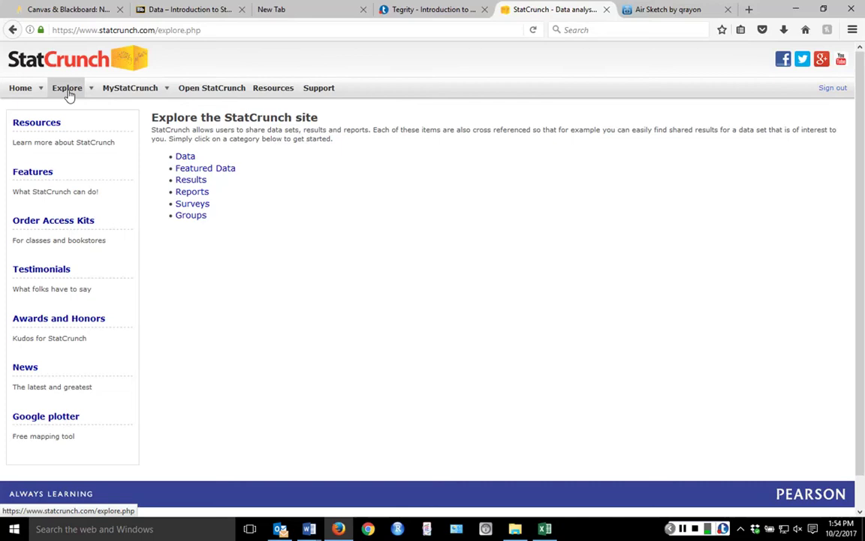
click(117, 90)
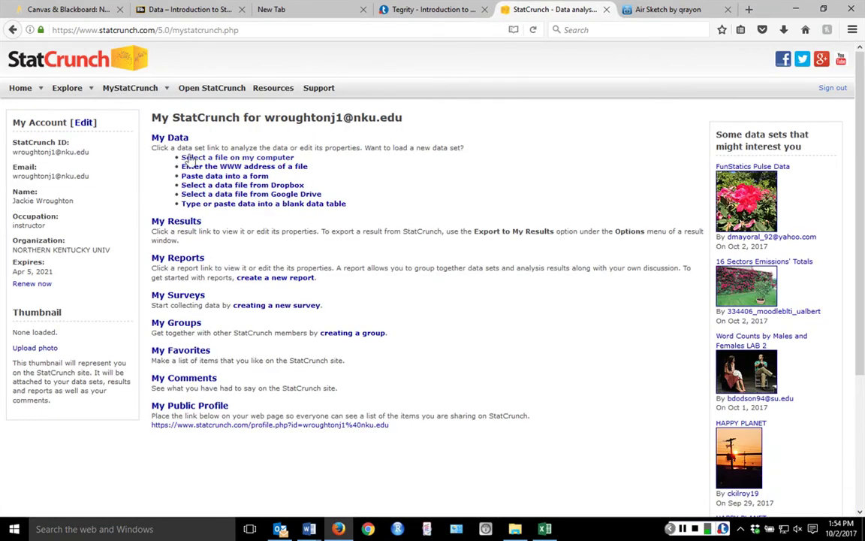
click(194, 159)
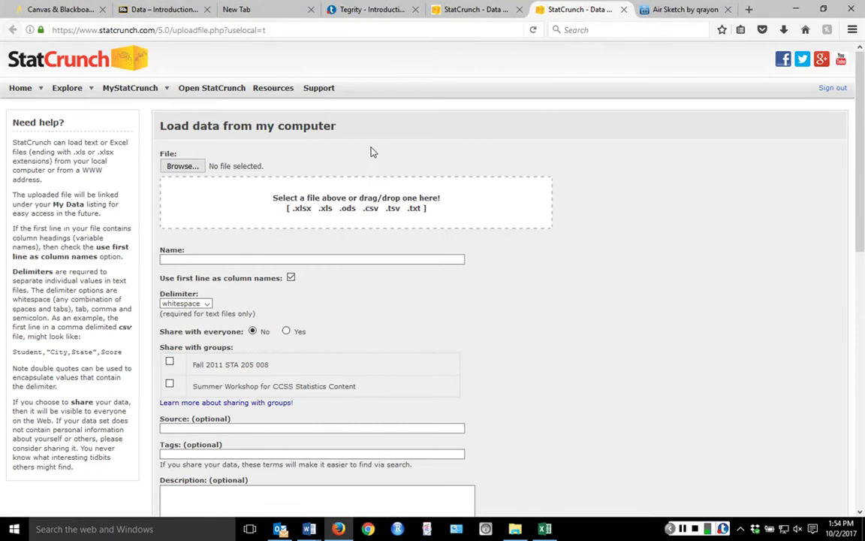
- Choose the POTUS file from the 205 data folder and load it, using its first line as column names
click(183, 166)
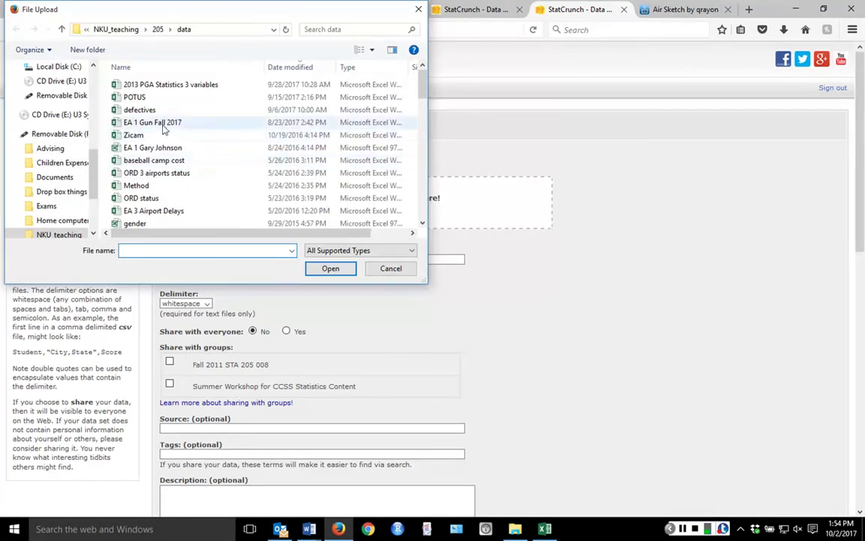
double_click(150, 97)
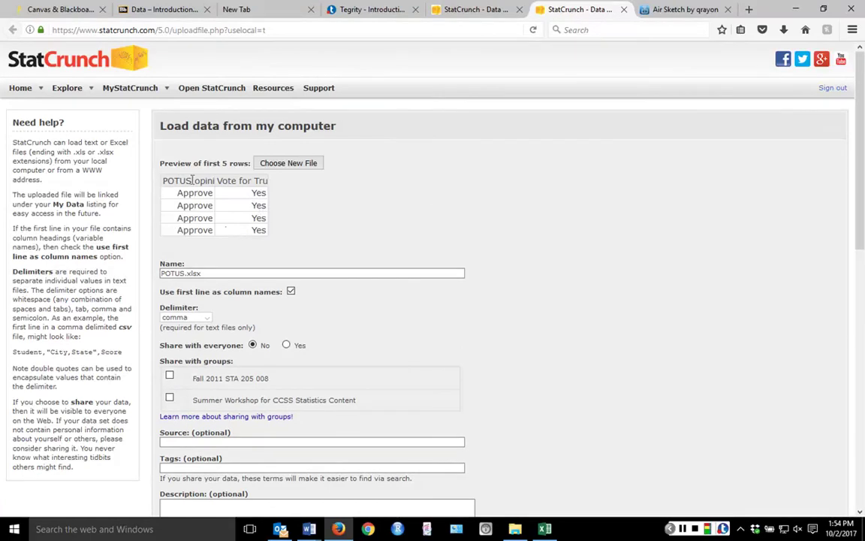
scroll(862, 477, down, 3)
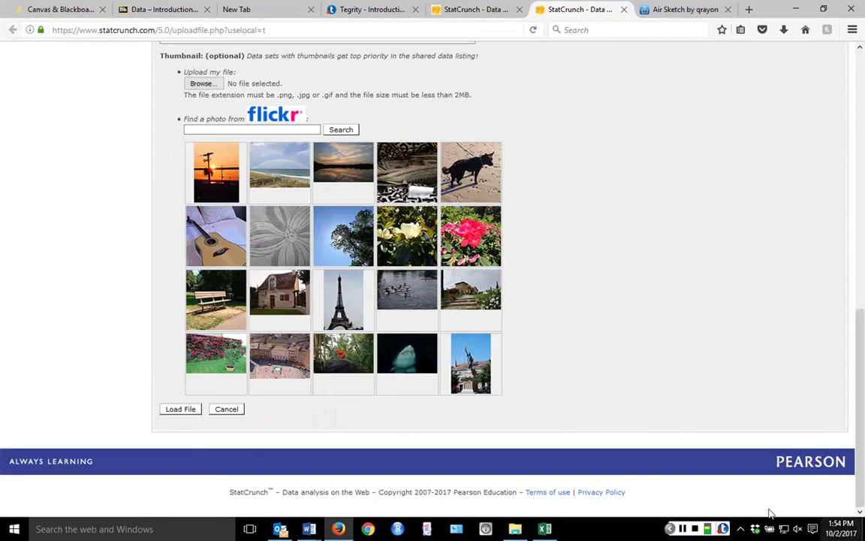
click(177, 409)
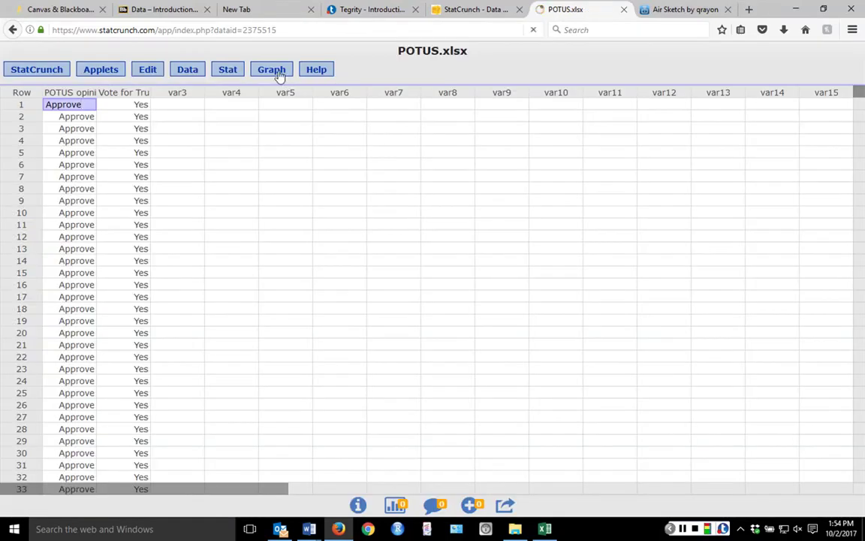
- Create a pie chart from the data in the POTUS opinion column
click(276, 72)
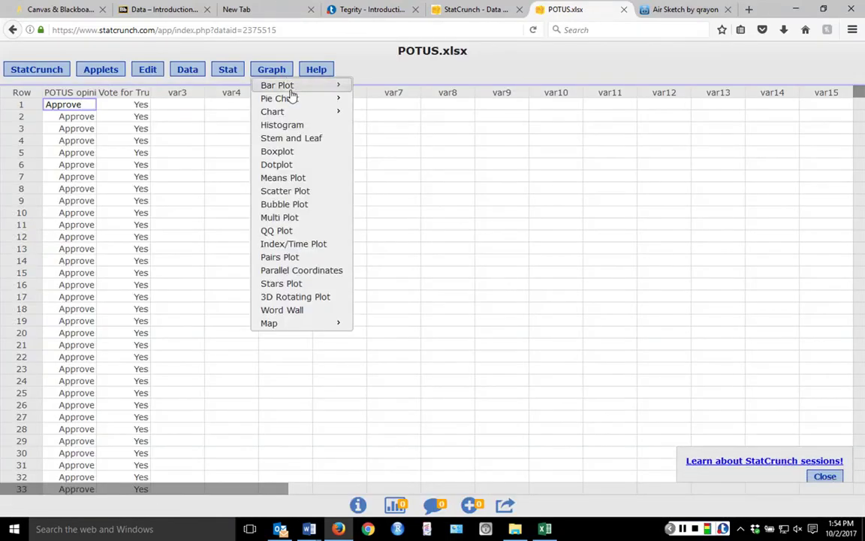
mouse_move(330, 99)
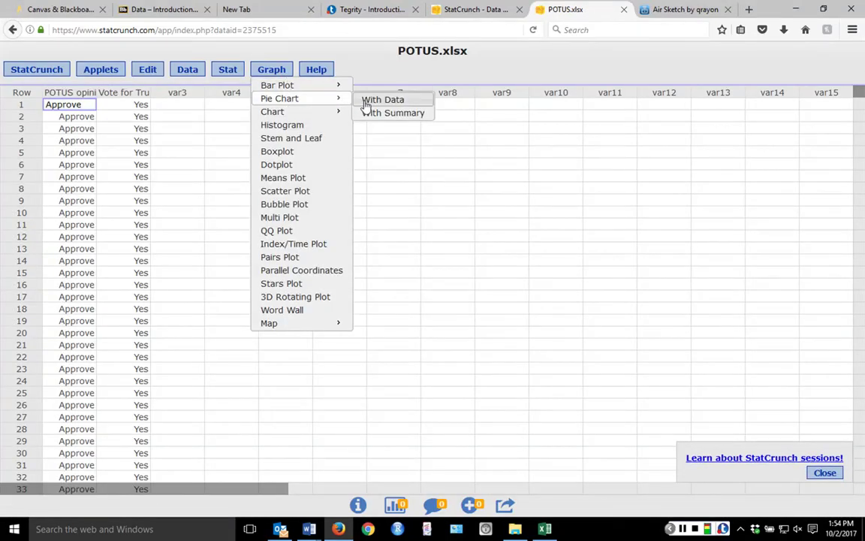
click(366, 105)
click(298, 97)
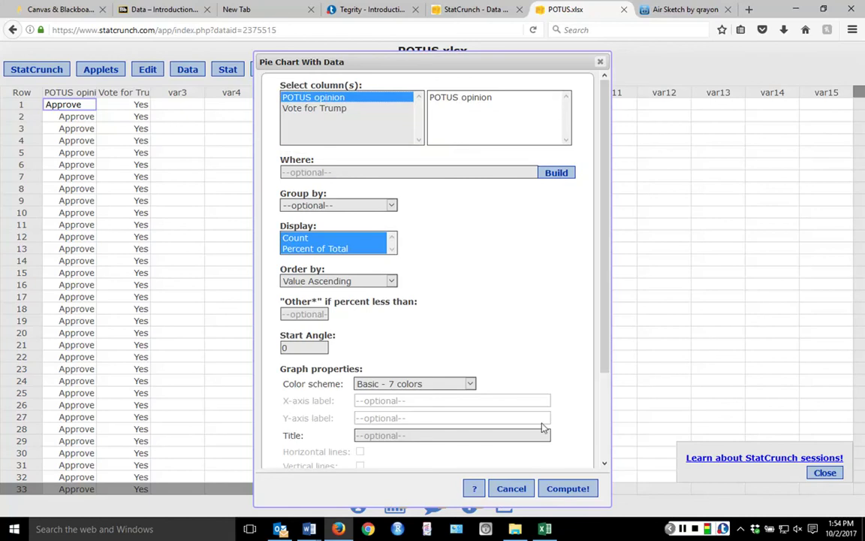
click(563, 488)
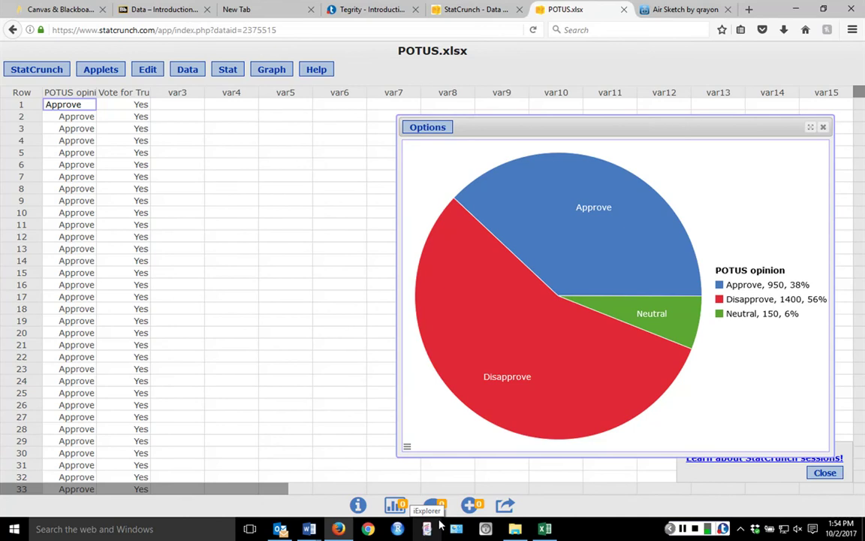
- Compare the POTUS opinion pie chart with question c in the Air Sketch worksheet to consider what the graph omits
click(640, 16)
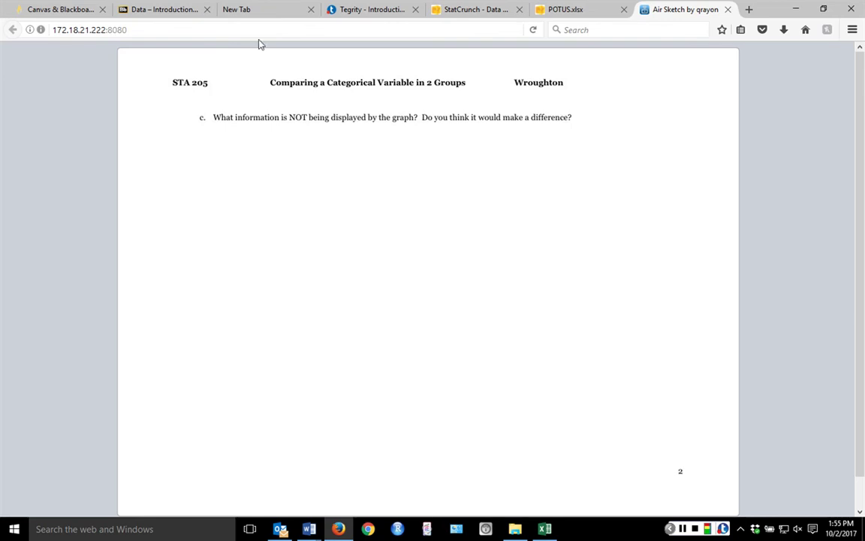
click(483, 11)
click(567, 9)
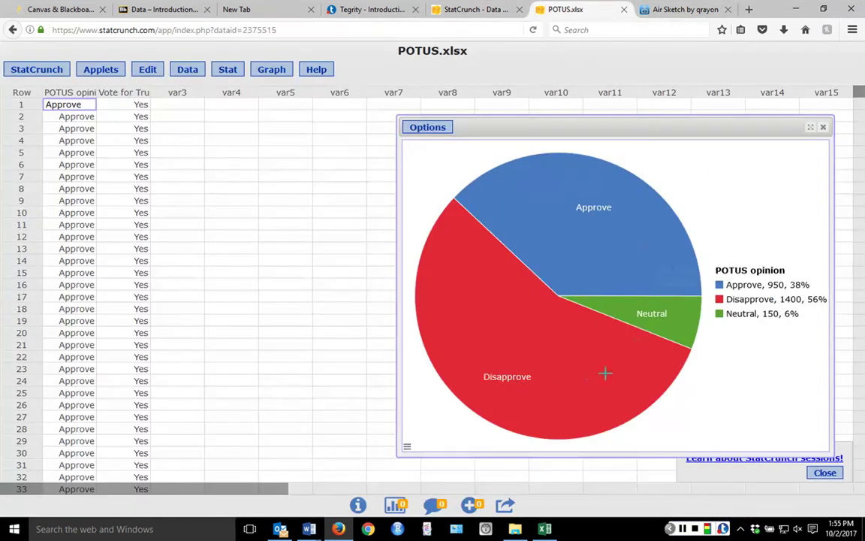
mouse_move(593, 324)
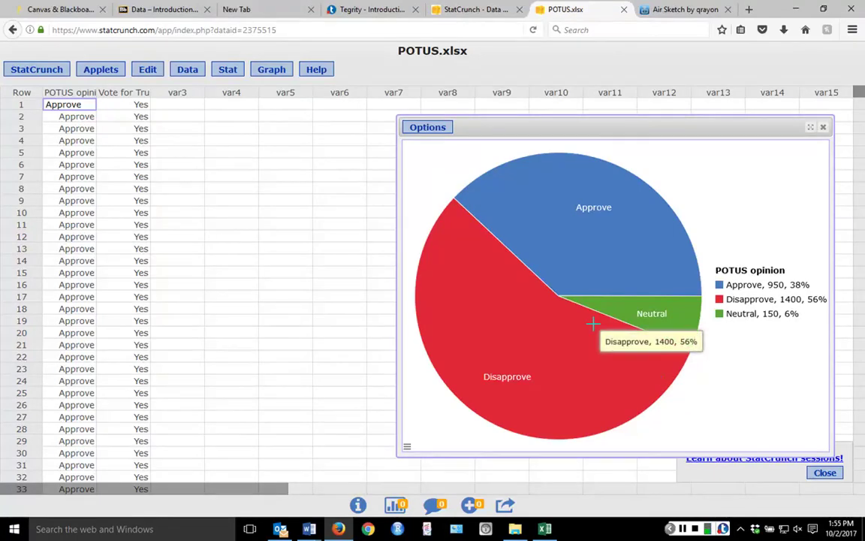
click(656, 12)
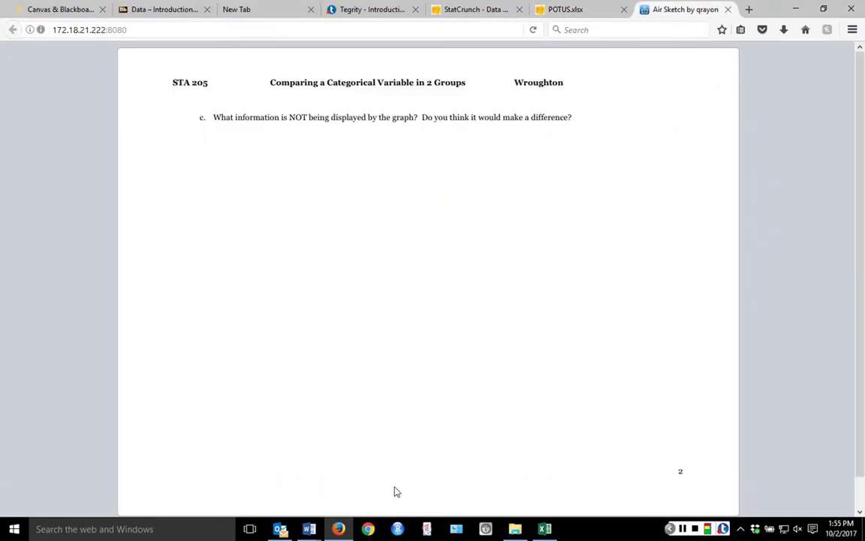
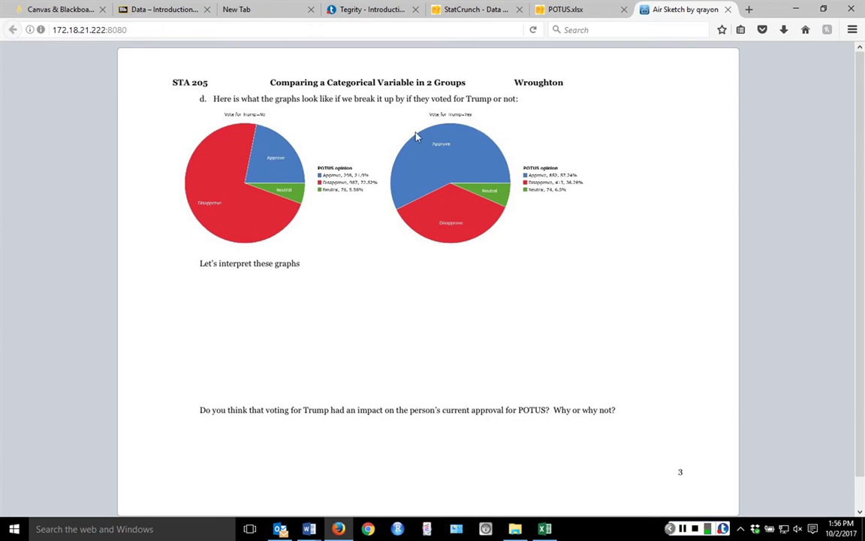
- Return to the POTUS.xlsx data in StatCrunch and close the POTUS opinion pie chart
click(560, 9)
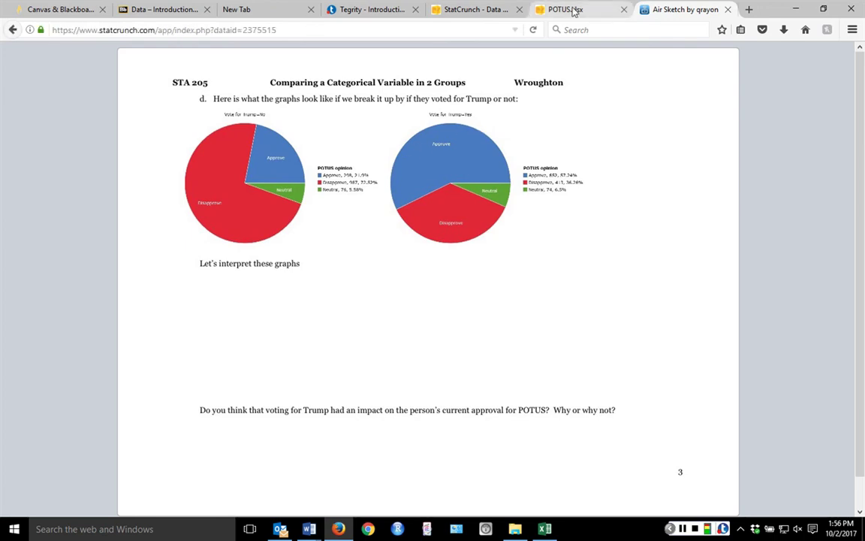
click(823, 127)
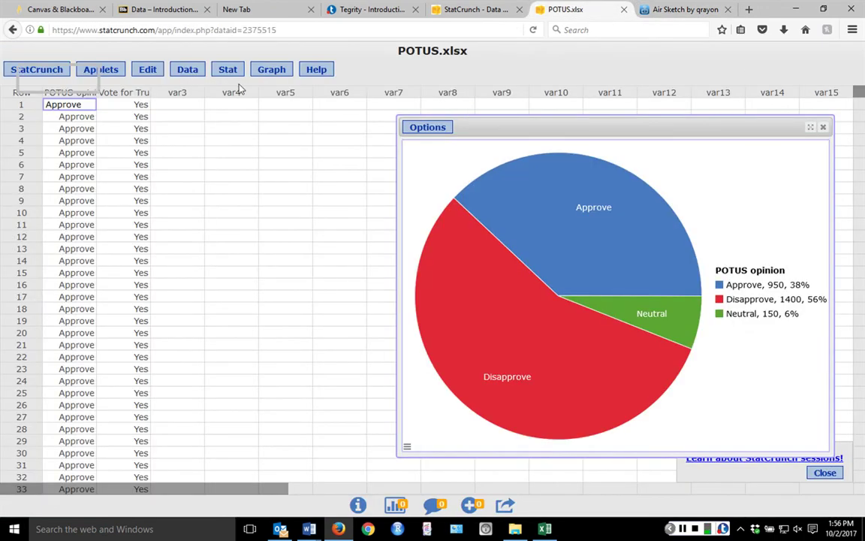
click(271, 69)
mouse_move(293, 101)
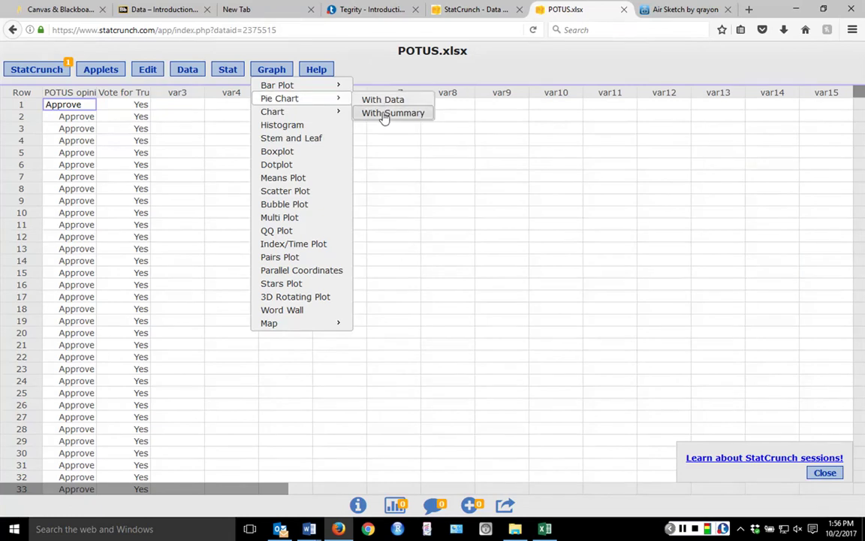
click(363, 114)
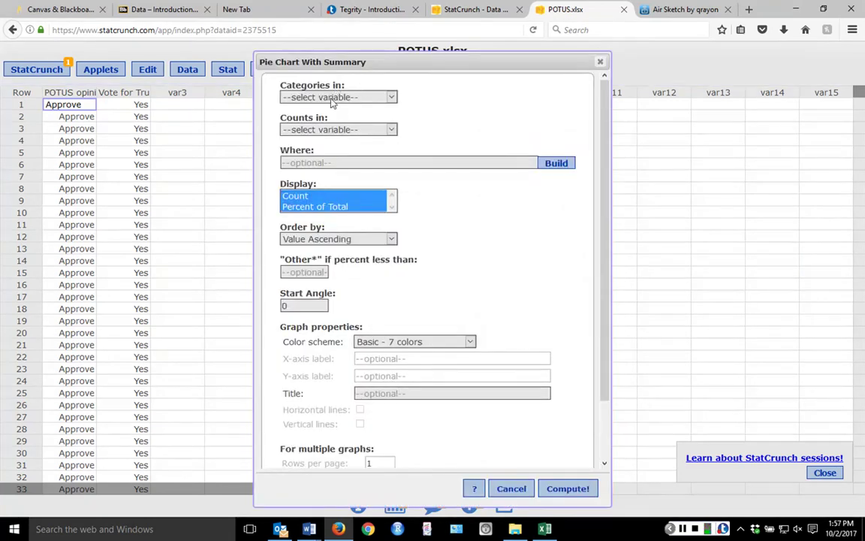
click(331, 97)
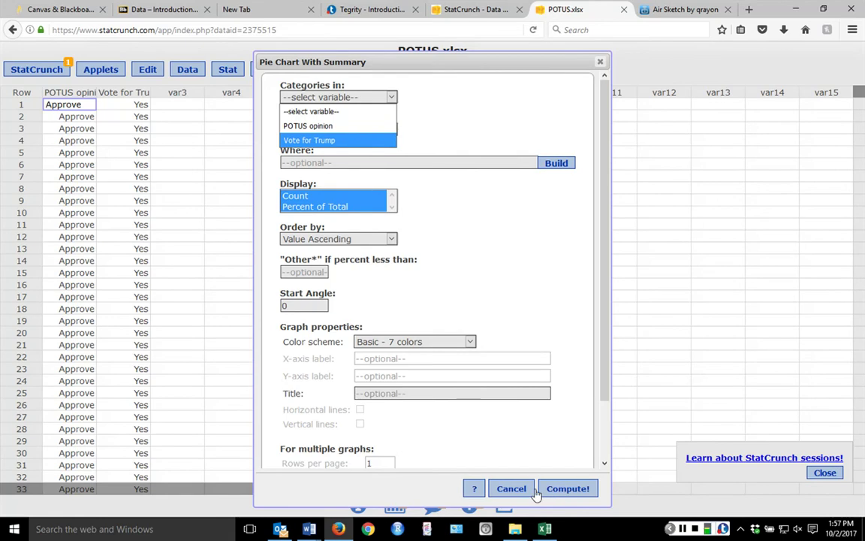
click(512, 488)
- Create pie charts from the data in the POTUS opinion column, grouped by Vote for Trump
click(271, 69)
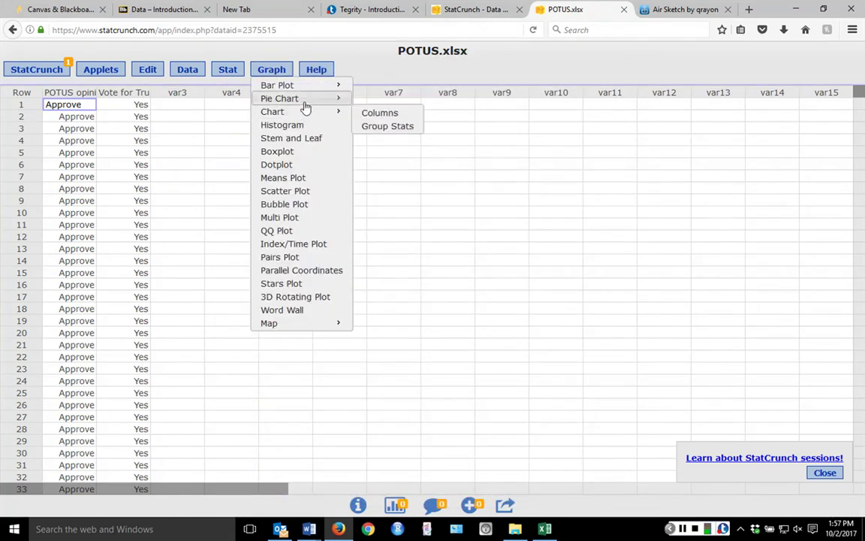
mouse_move(300, 98)
click(383, 100)
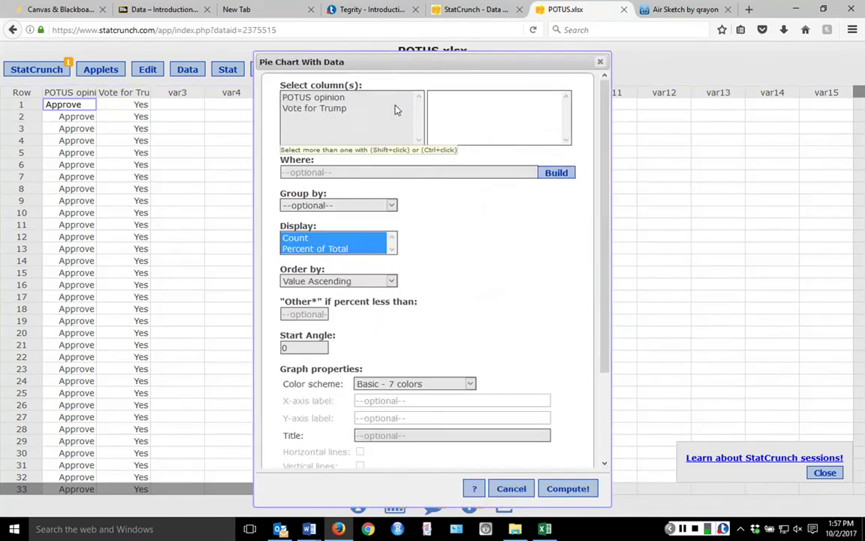
click(316, 99)
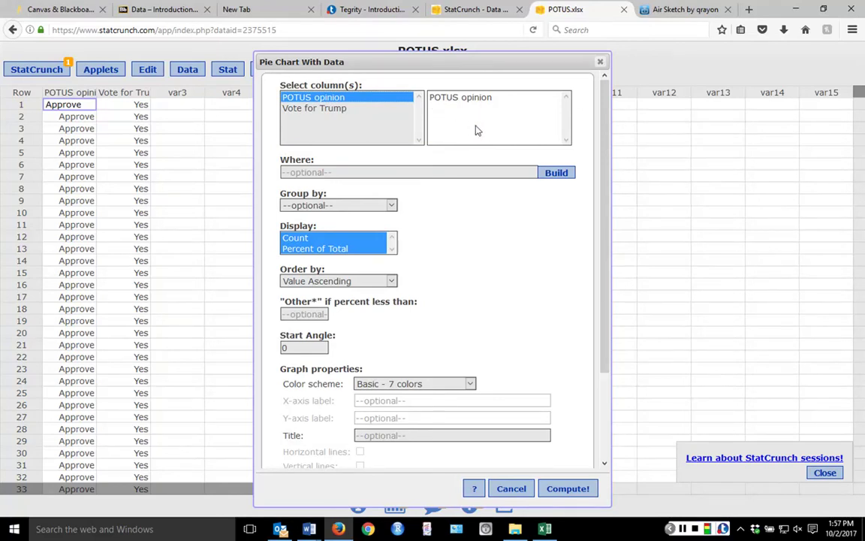
click(336, 207)
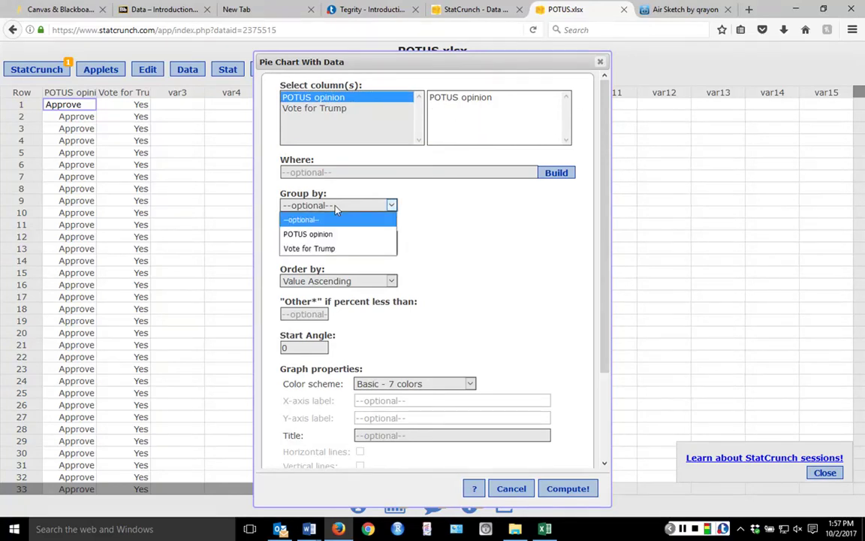
click(328, 250)
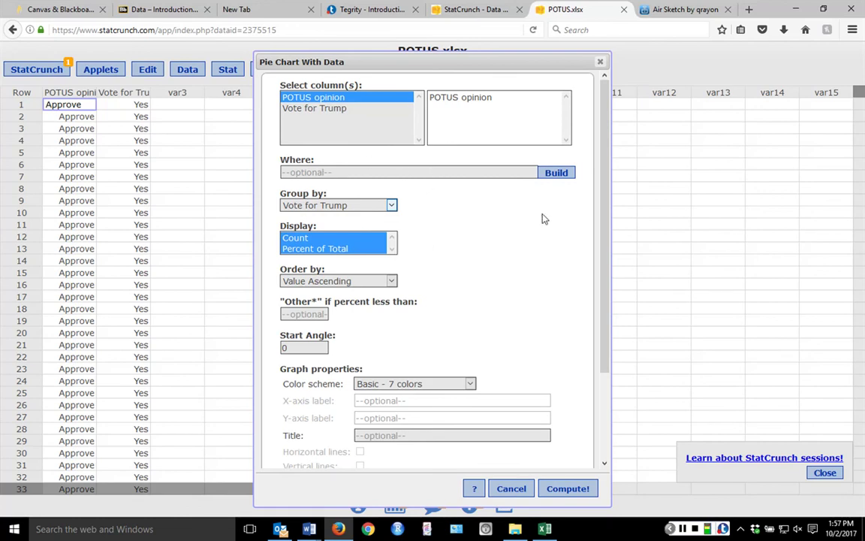
click(566, 489)
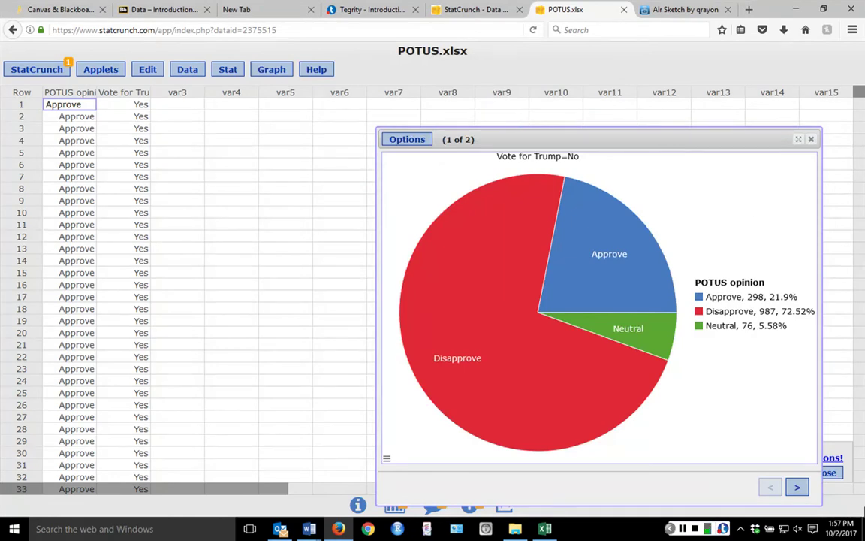
- Look through both grouped pie charts and edit the graph to show 2 columns per page
click(794, 487)
click(772, 490)
click(407, 139)
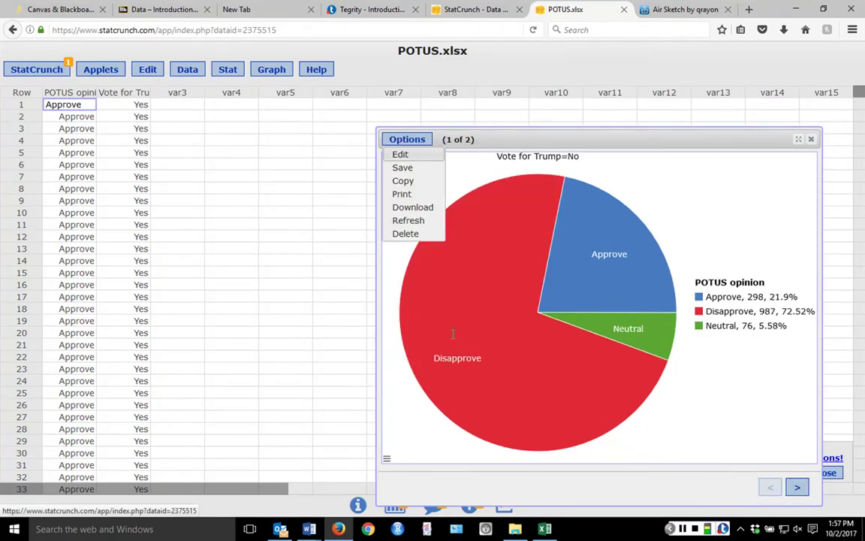
click(398, 154)
scroll(455, 393, down, 3)
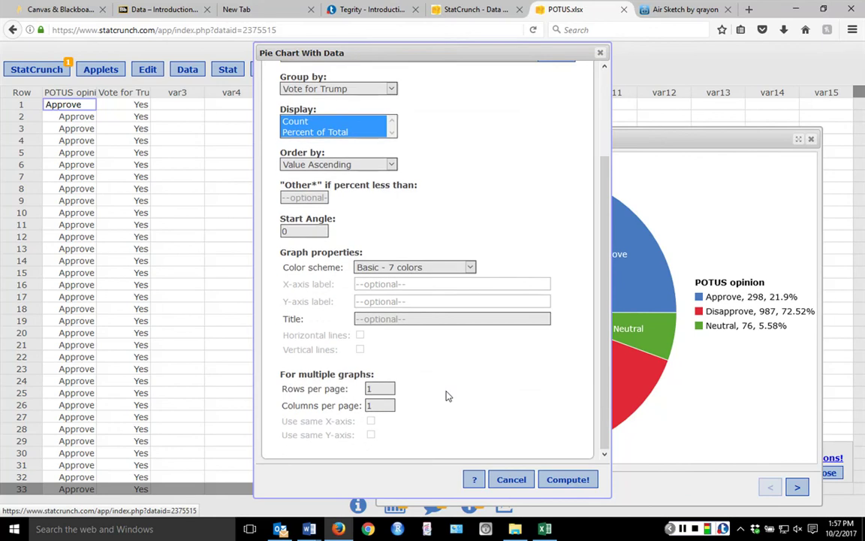
double_click(386, 406)
text(2)
click(563, 481)
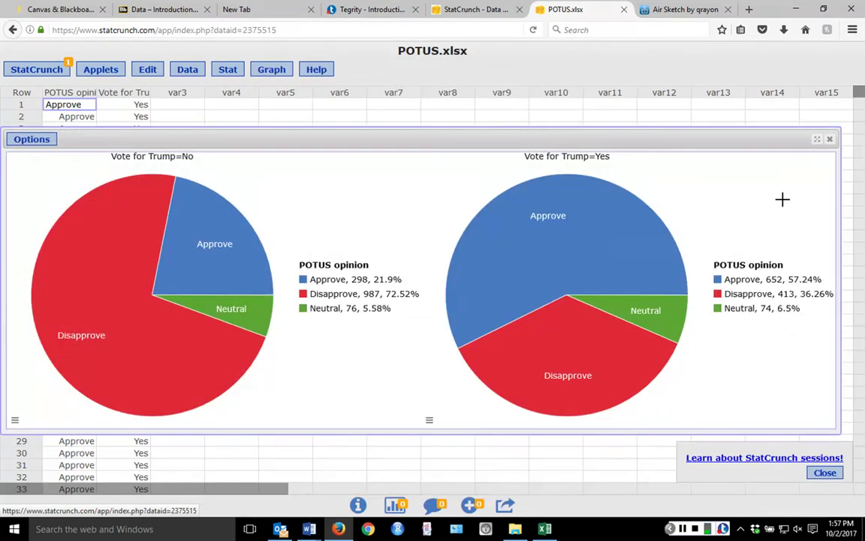
- Move the grouped charts down below the first data rows and create an ungrouped pie chart of the POTUS opinion column
drag(332, 137, 342, 94)
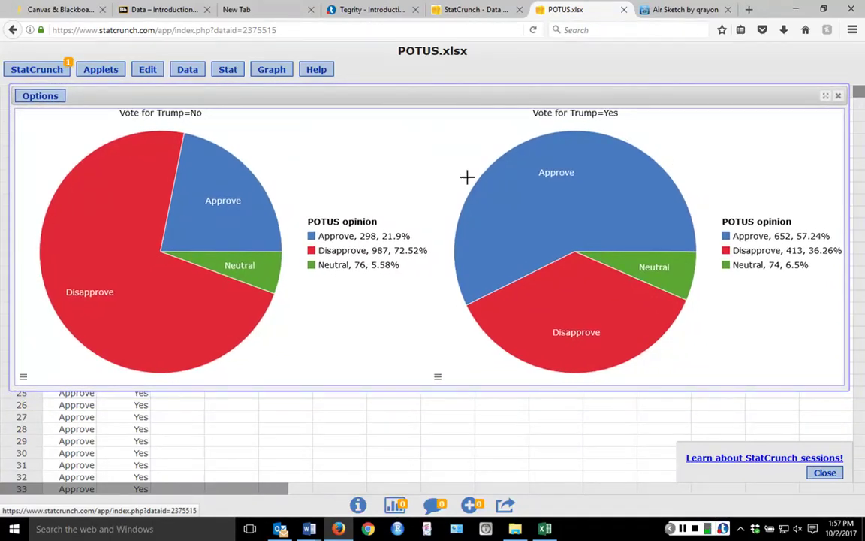
drag(404, 97, 392, 240)
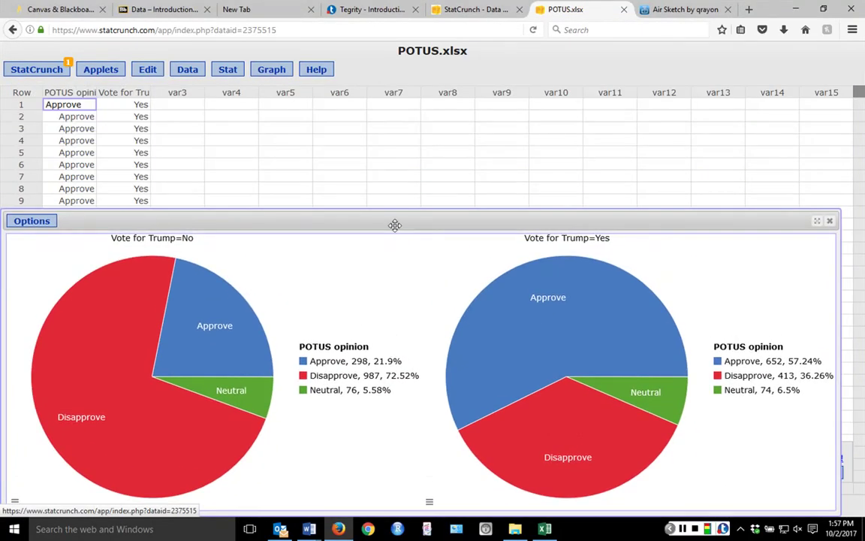
click(272, 70)
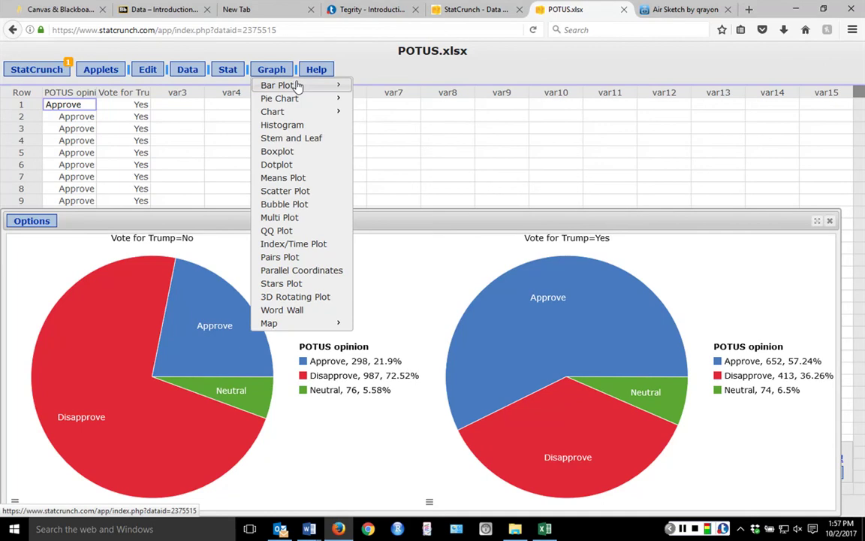
mouse_move(301, 100)
click(381, 99)
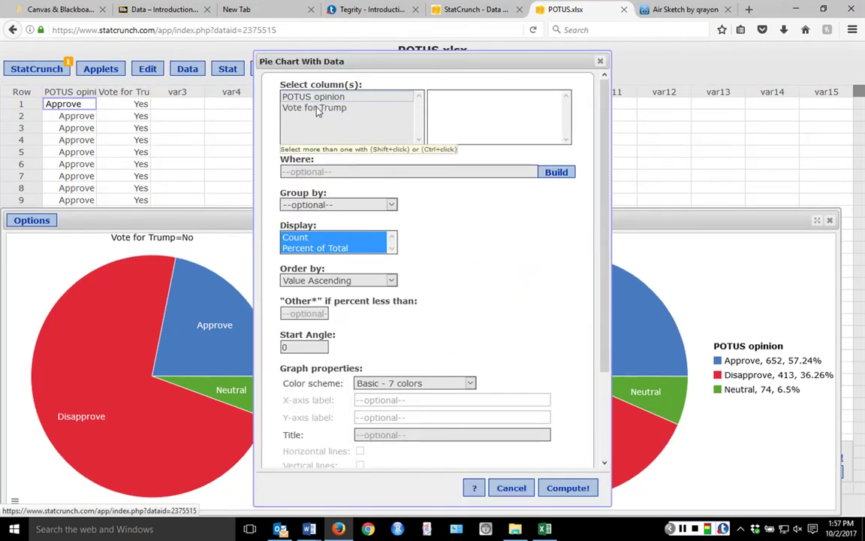
click(319, 100)
click(563, 488)
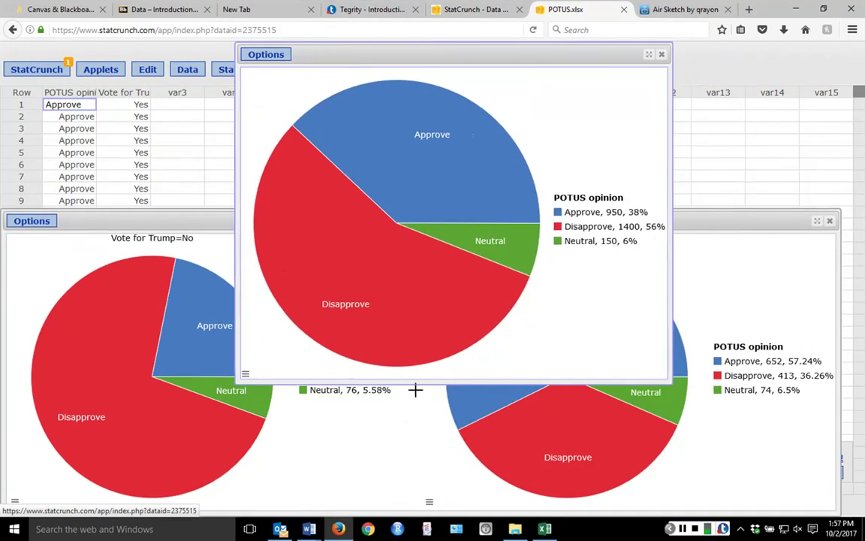
- Reduce the overall pie chart's height until it clears the grouped charts, consulting question d in the Air Sketch worksheet along the way
drag(423, 384, 441, 262)
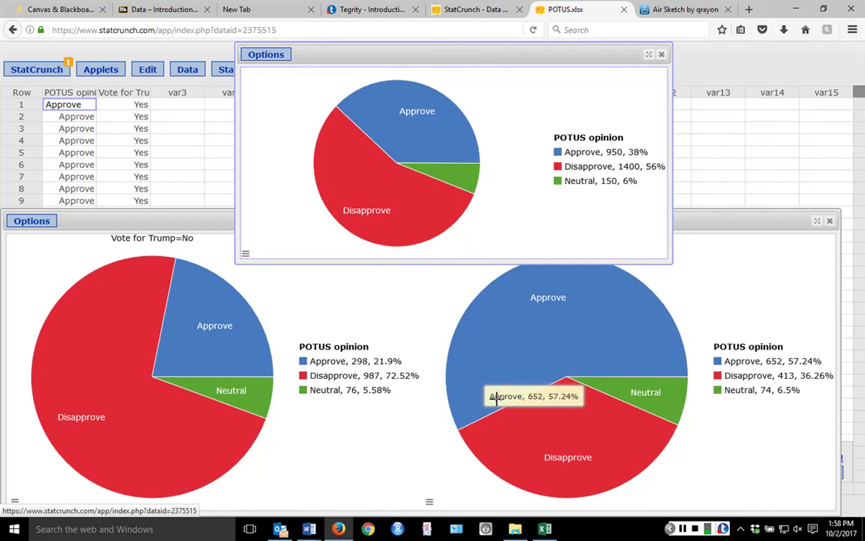
click(680, 9)
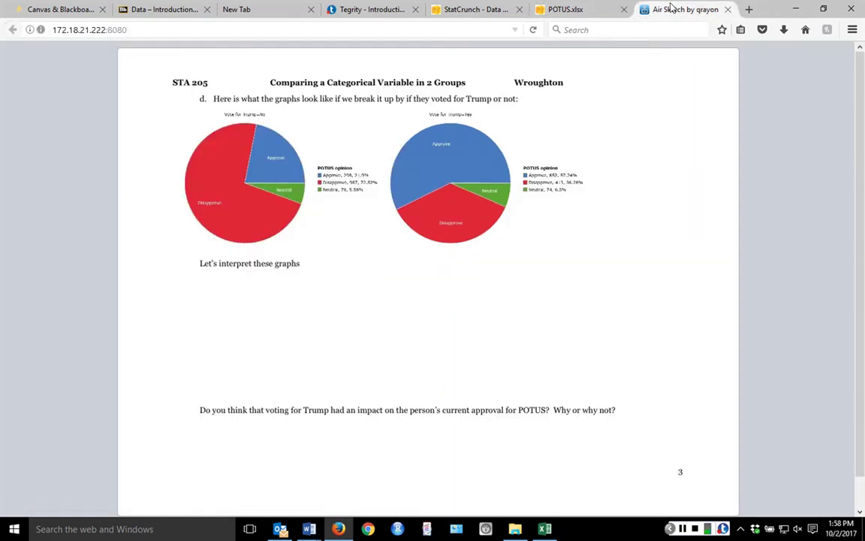
click(542, 10)
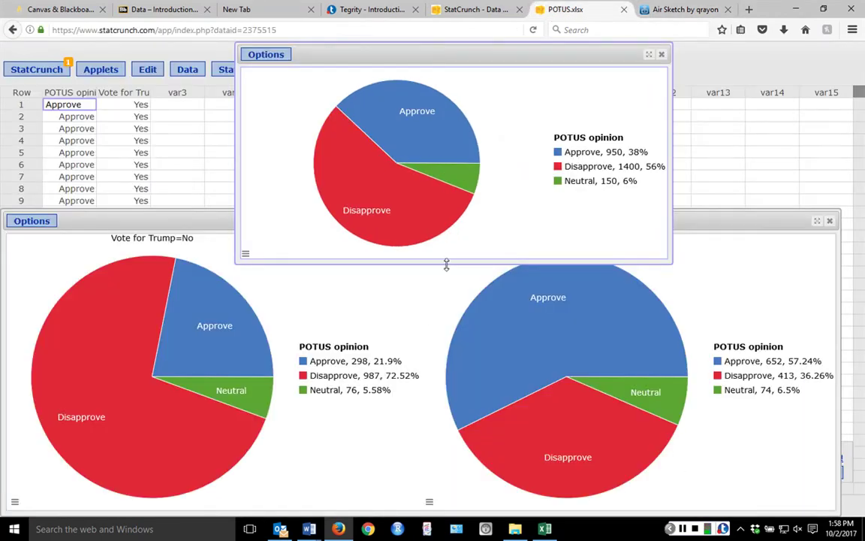
drag(446, 261, 453, 197)
mouse_move(186, 342)
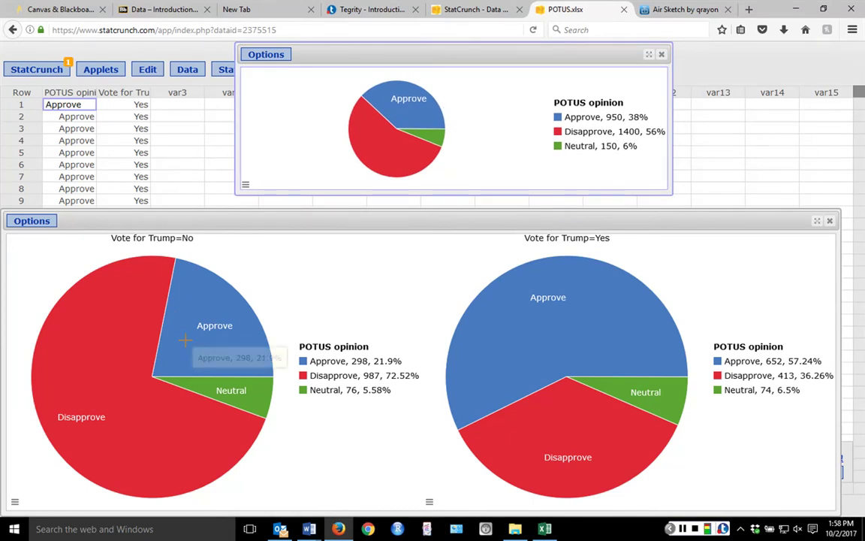